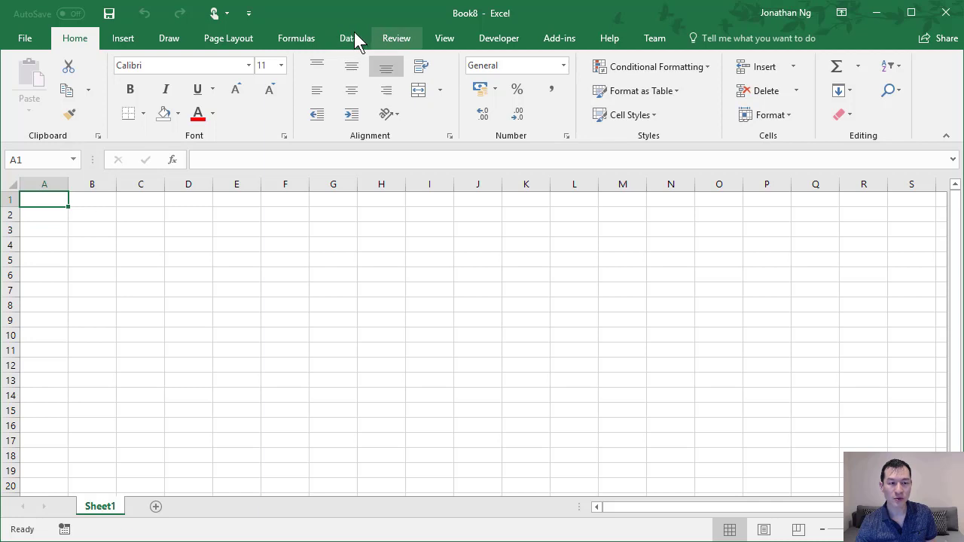
Start a data import from a folder and select the FilesToMerge folder on the desktop as its source.
left_click(350, 38)
left_click(27, 102)
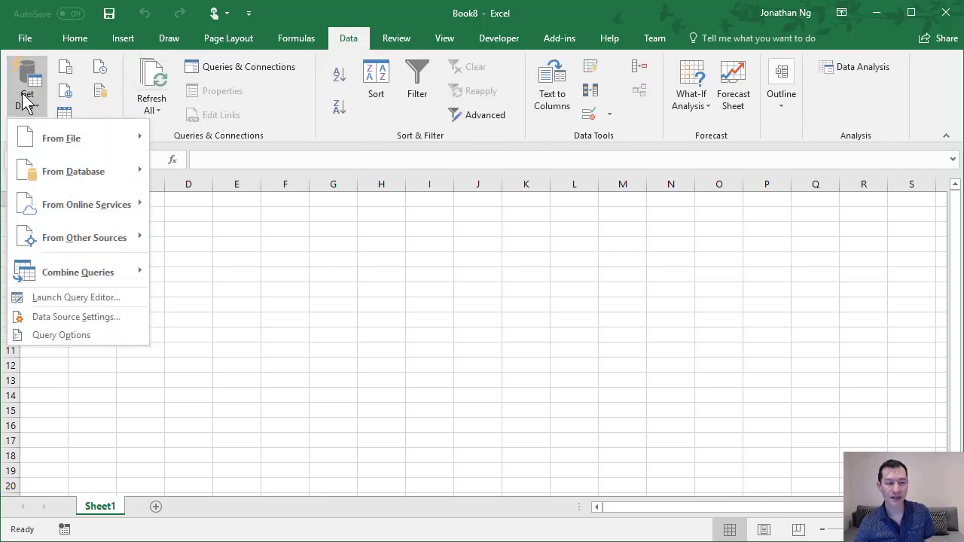
mouse_move(67, 140)
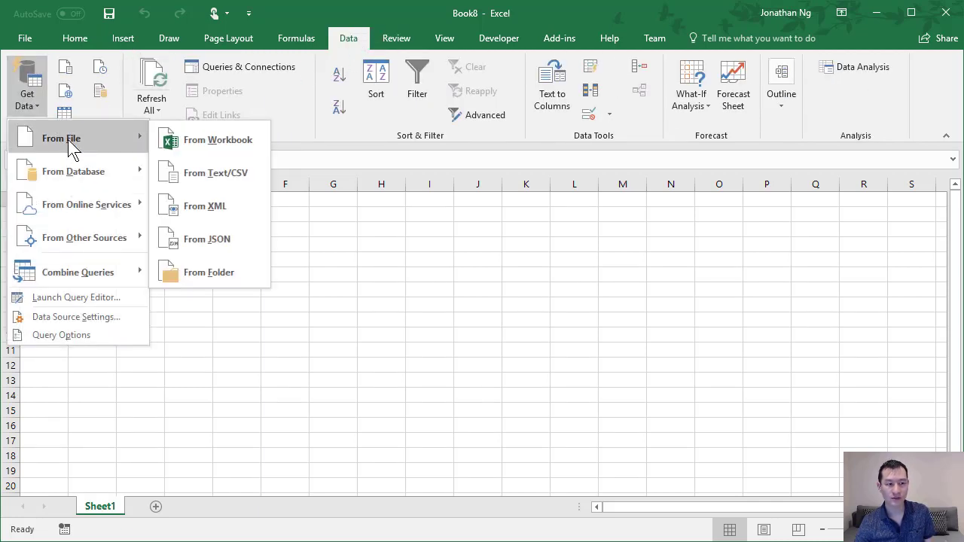
left_click(221, 269)
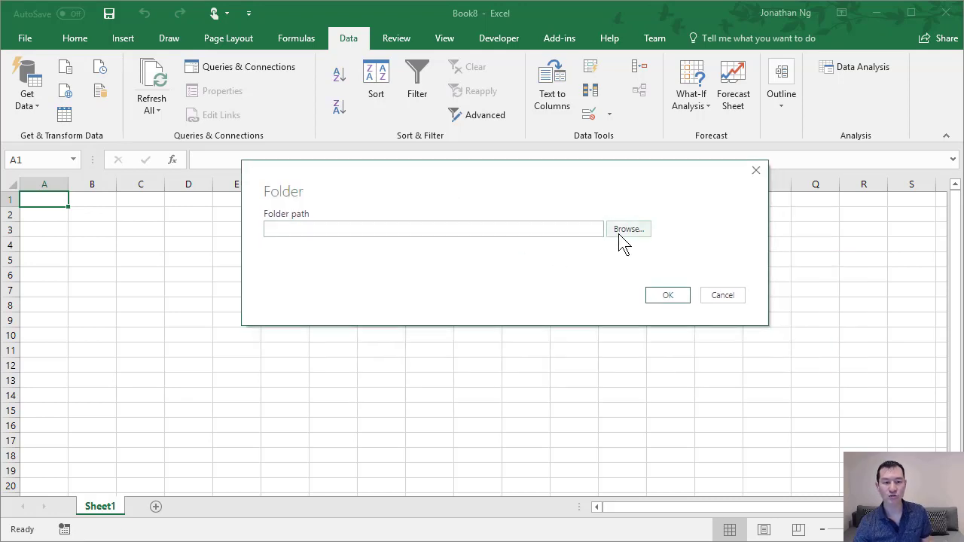
left_click(624, 231)
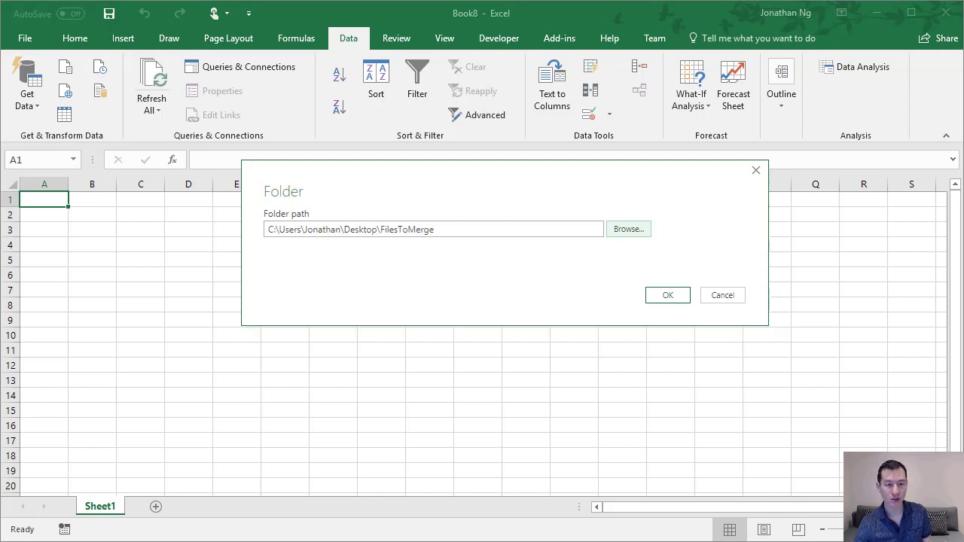
left_click(462, 228)
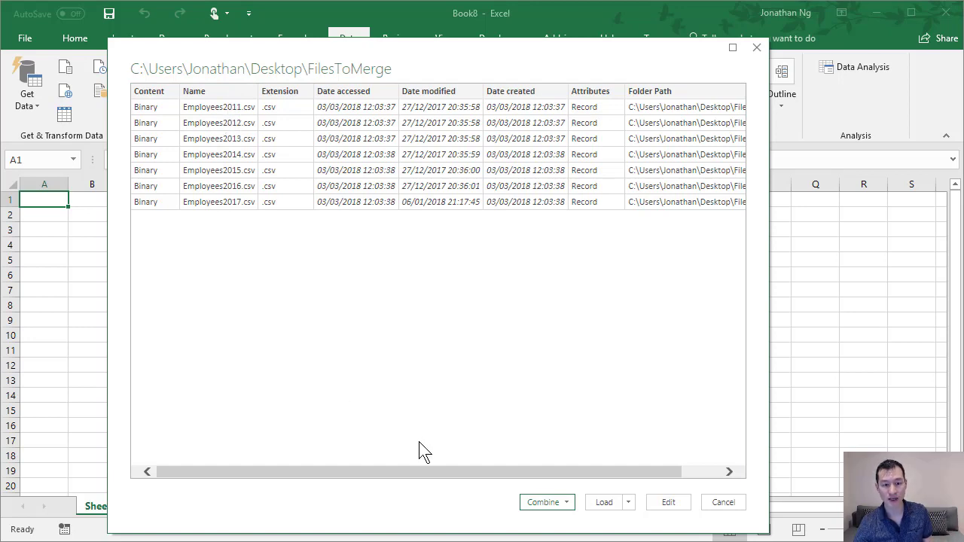
Load the list of files in the FilesToMerge folder into the workbook without combining their contents.
left_click_drag(466, 473, 466, 473)
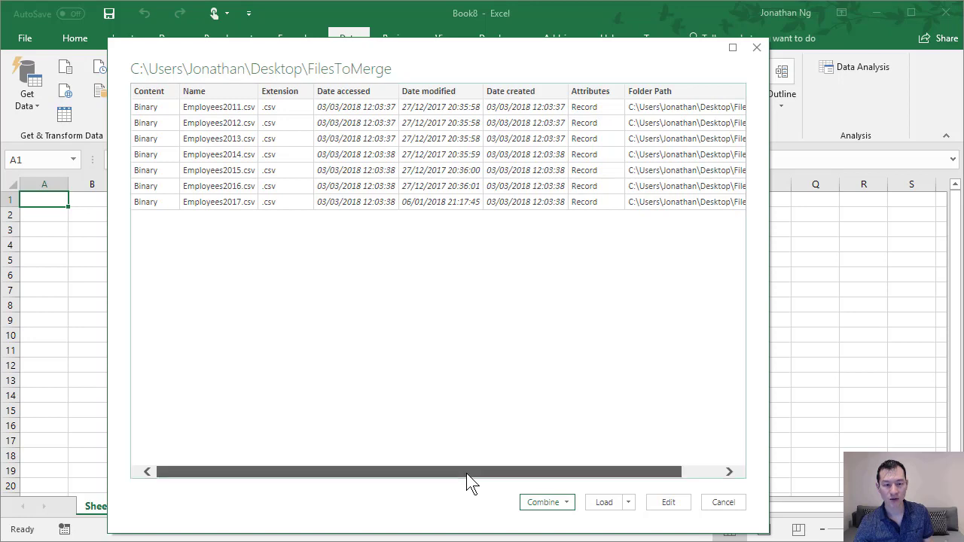
left_click_drag(304, 454, 304, 454)
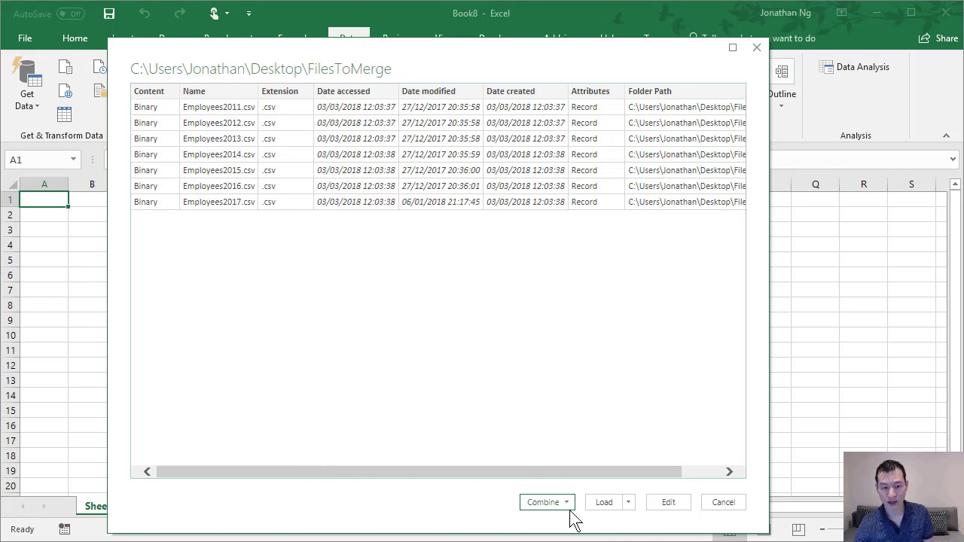
left_click(628, 503)
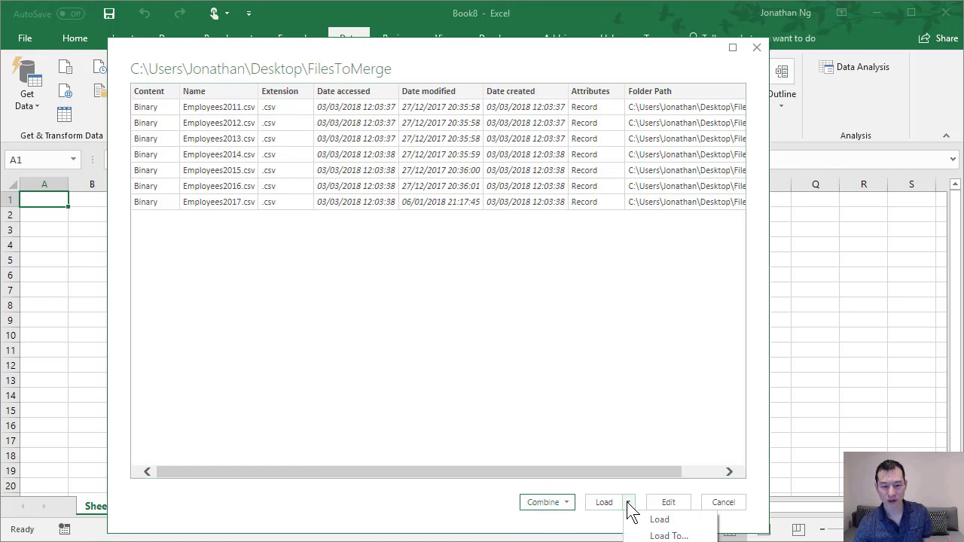
left_click(565, 502)
left_click(565, 503)
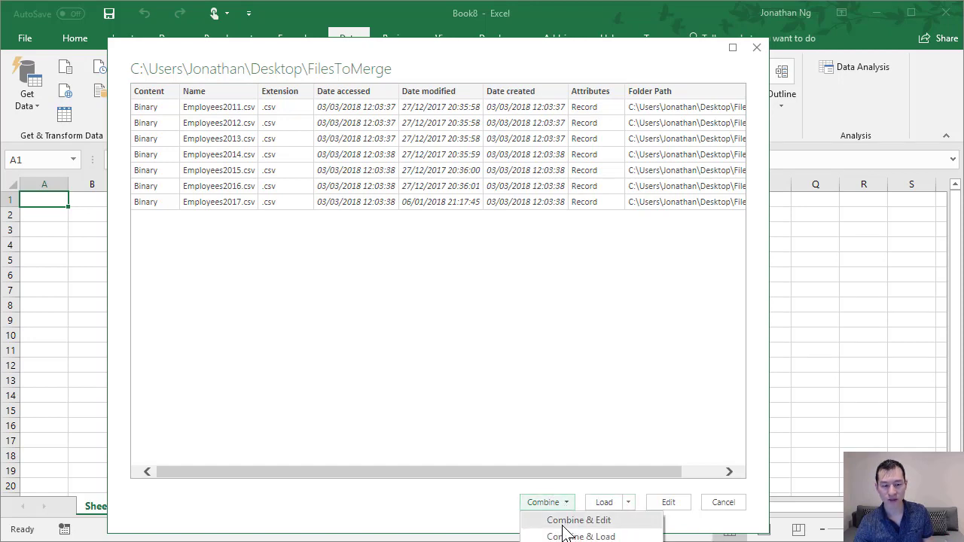
left_click(656, 357)
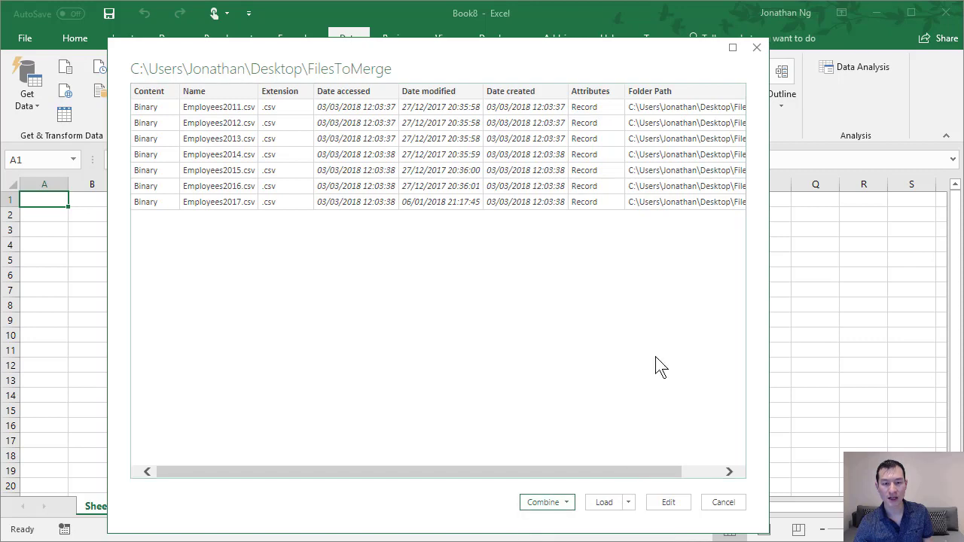
left_click_drag(587, 58, 559, 17)
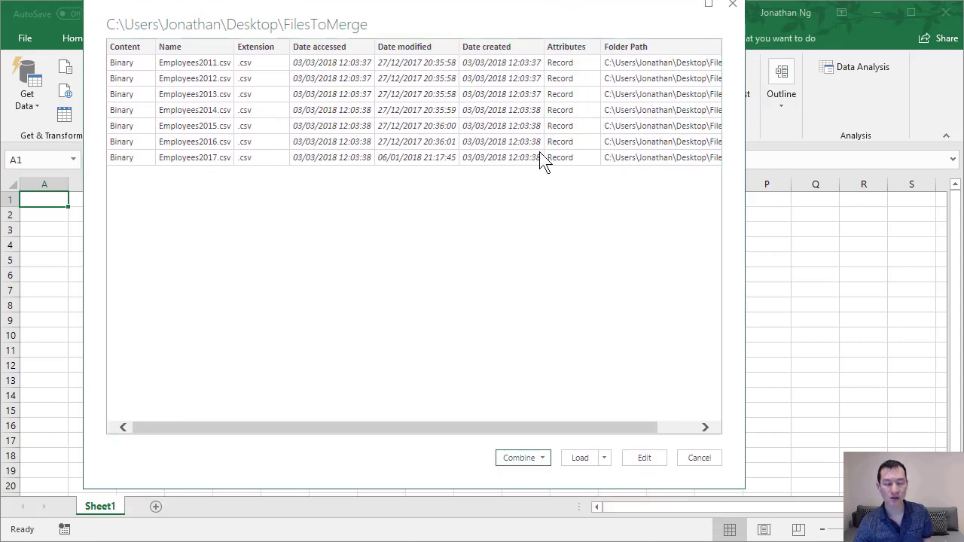
left_click(579, 457)
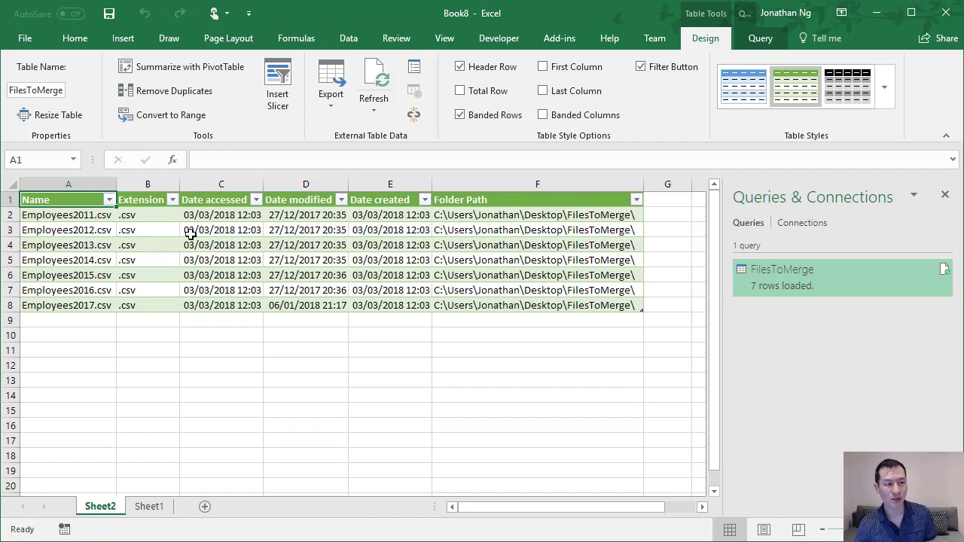
Start a second folder import from FilesToMerge and open its files with Combine & Edit.
left_click(193, 363)
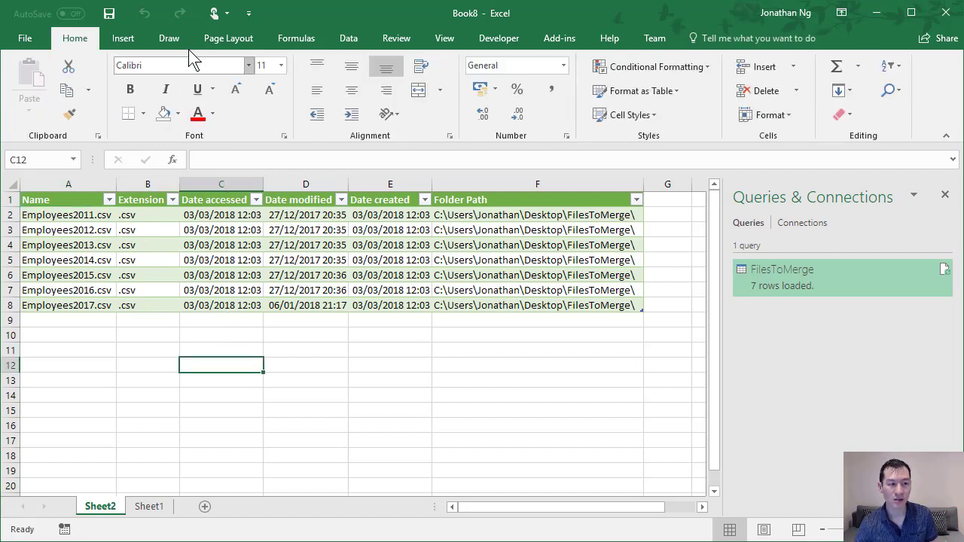
left_click(352, 38)
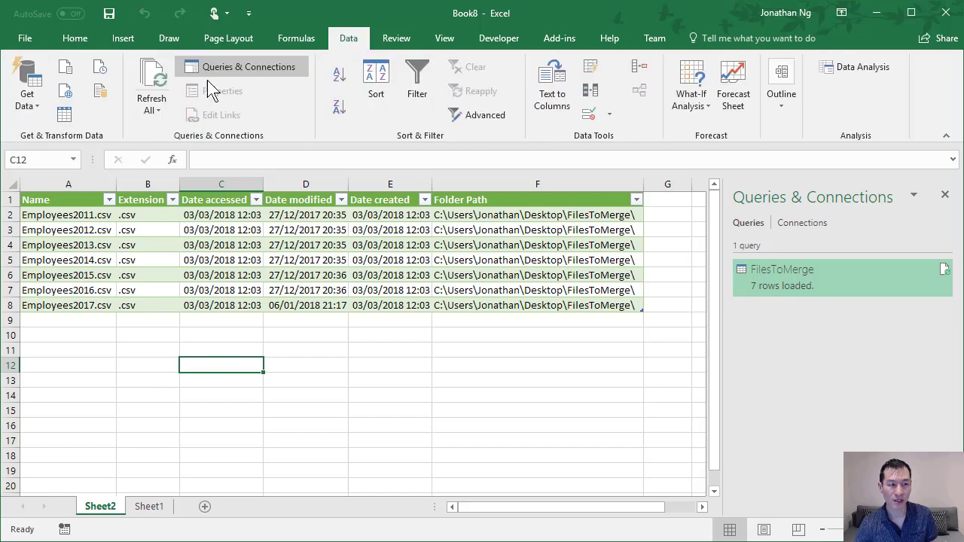
left_click(32, 96)
mouse_move(56, 140)
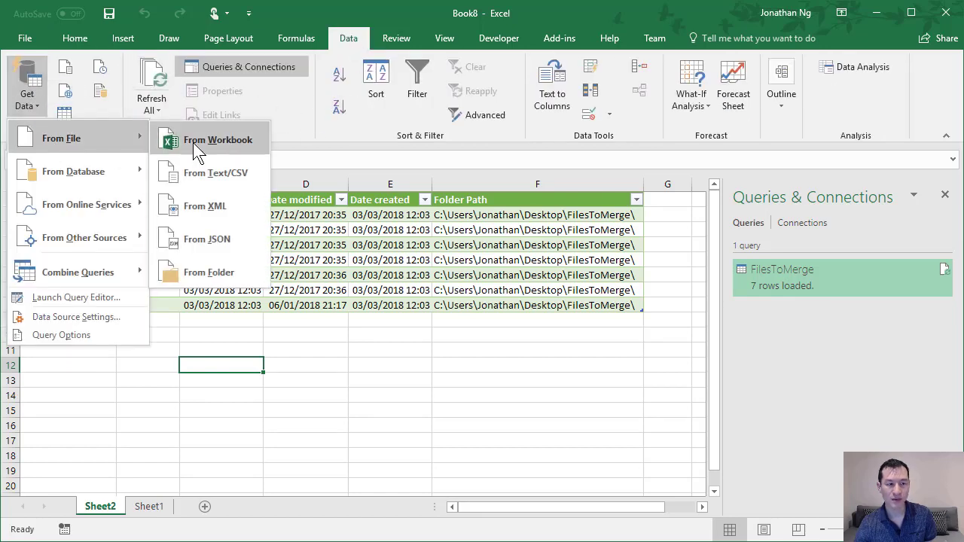
left_click(218, 272)
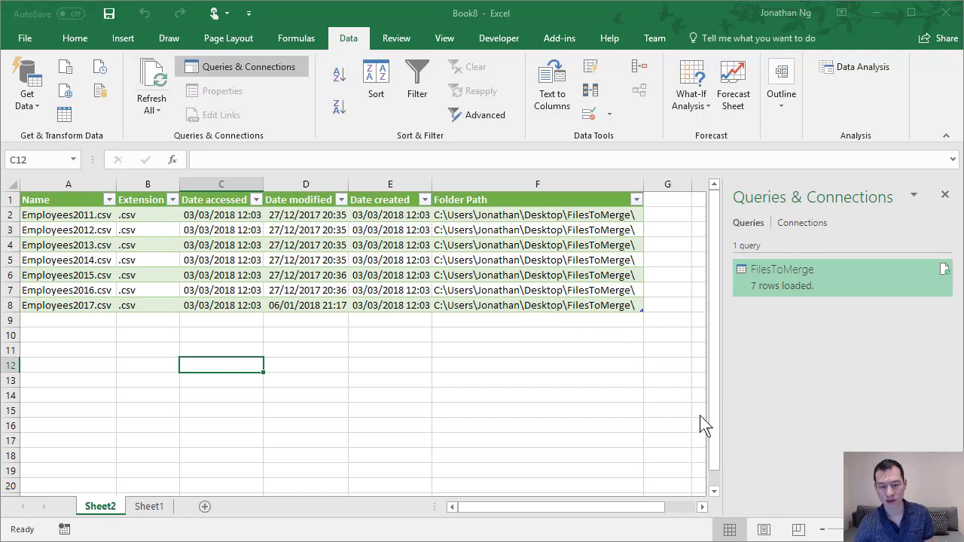
left_click_drag(580, 204, 422, 114)
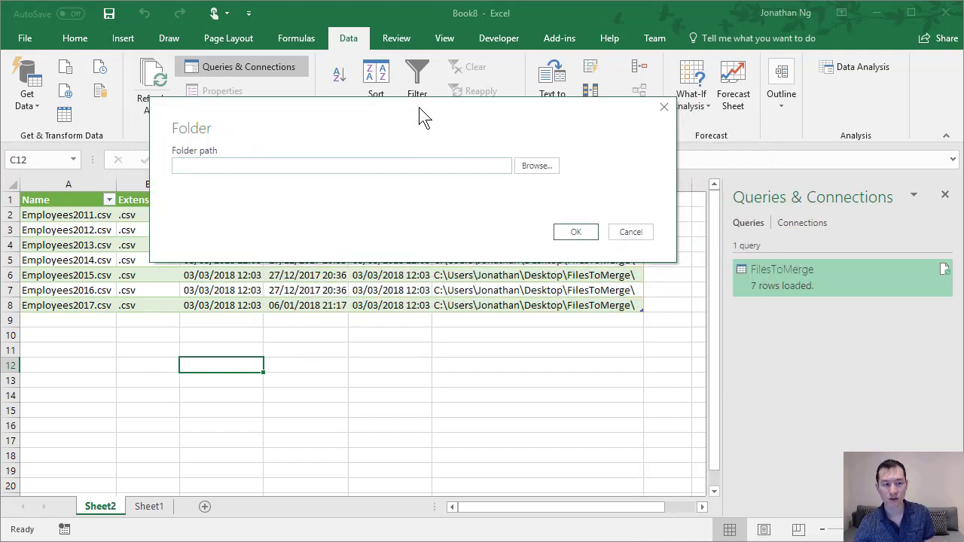
left_click(537, 166)
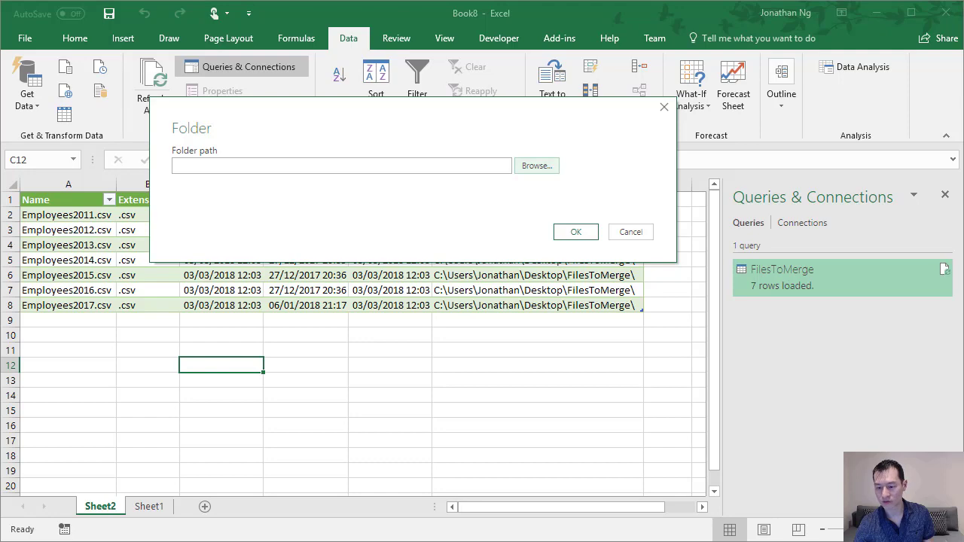
left_click(579, 233)
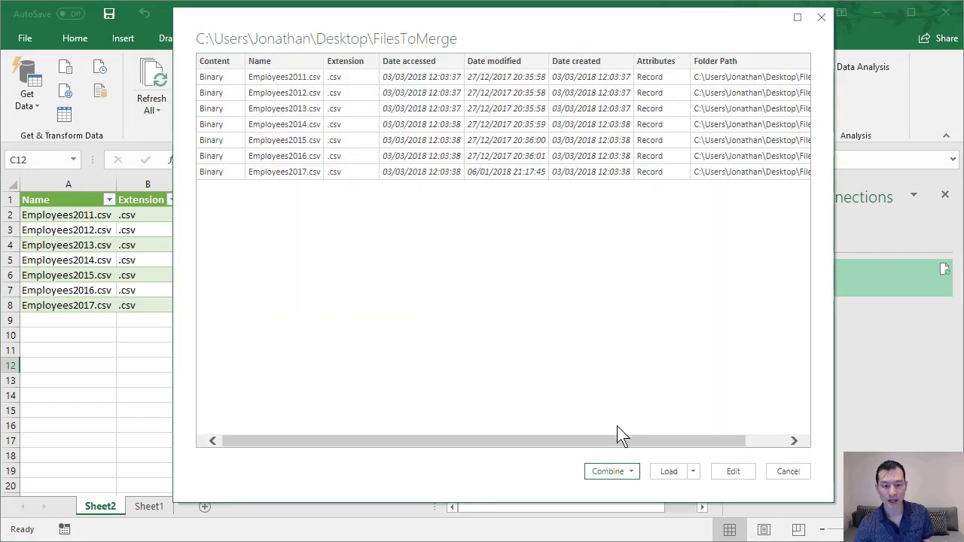
left_click(630, 473)
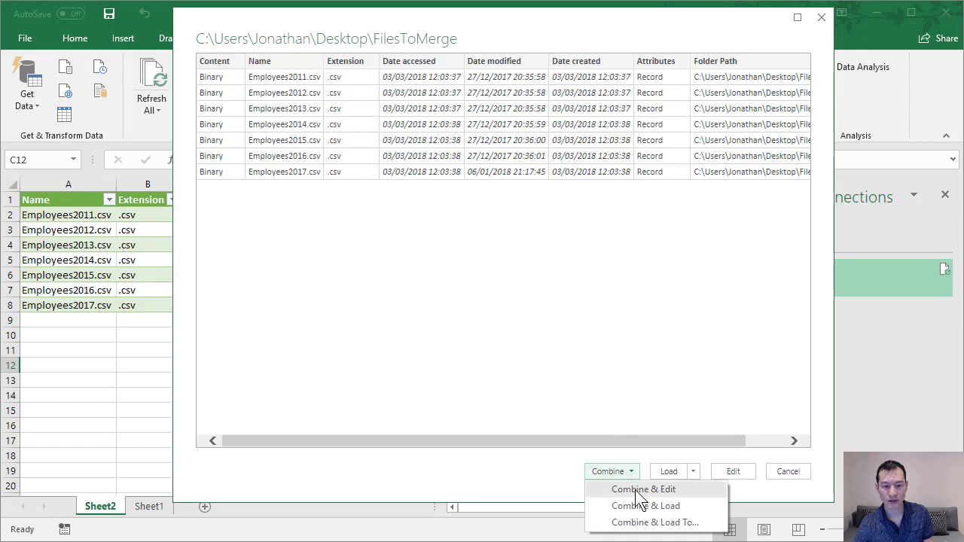
left_click(634, 490)
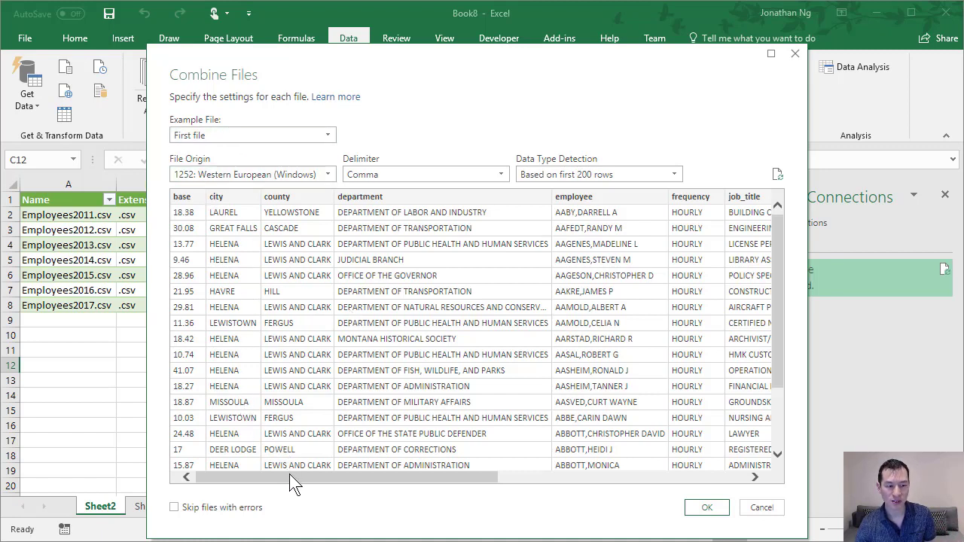
Switch the example file from the first file to Employees2017.csv and compare the last columns of both previews.
left_click_drag(289, 474, 711, 482)
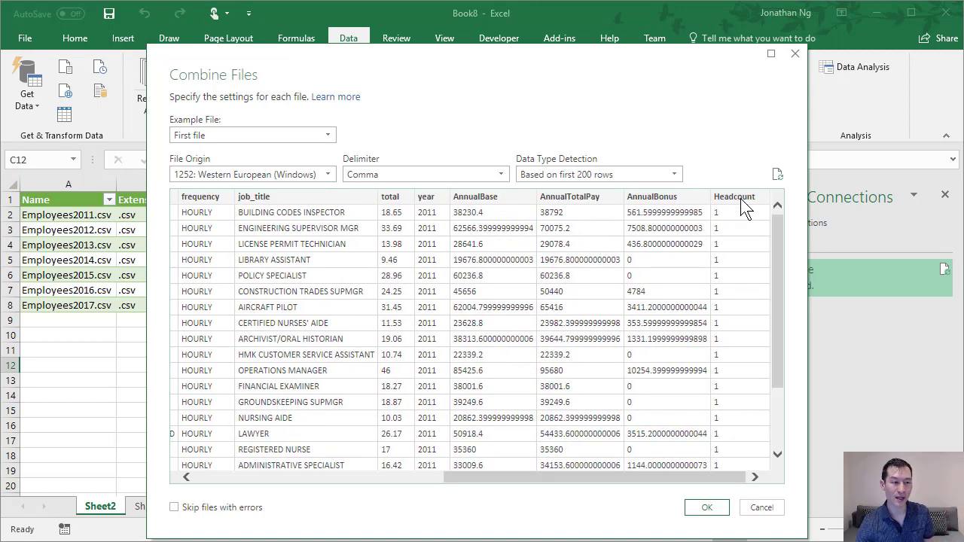
left_click(248, 132)
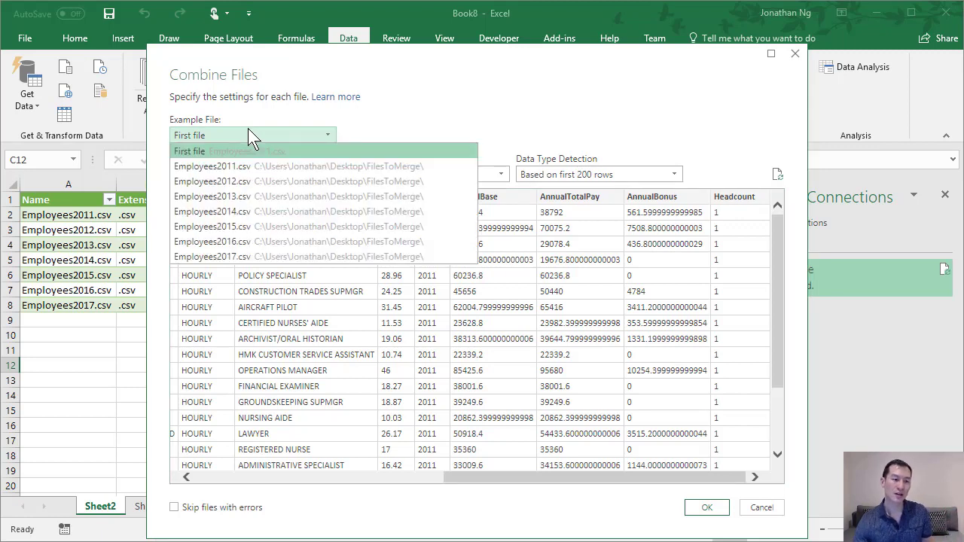
left_click(235, 256)
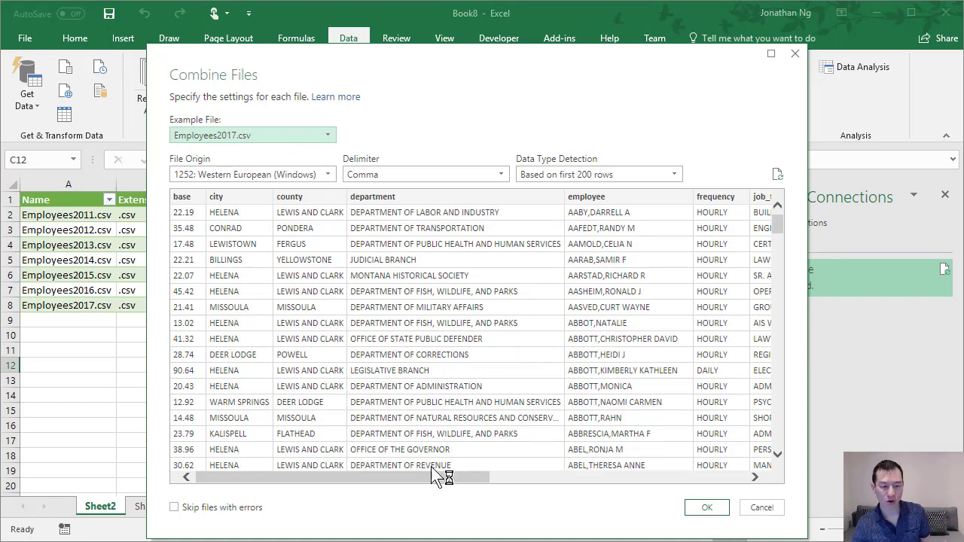
left_click_drag(425, 478, 749, 478)
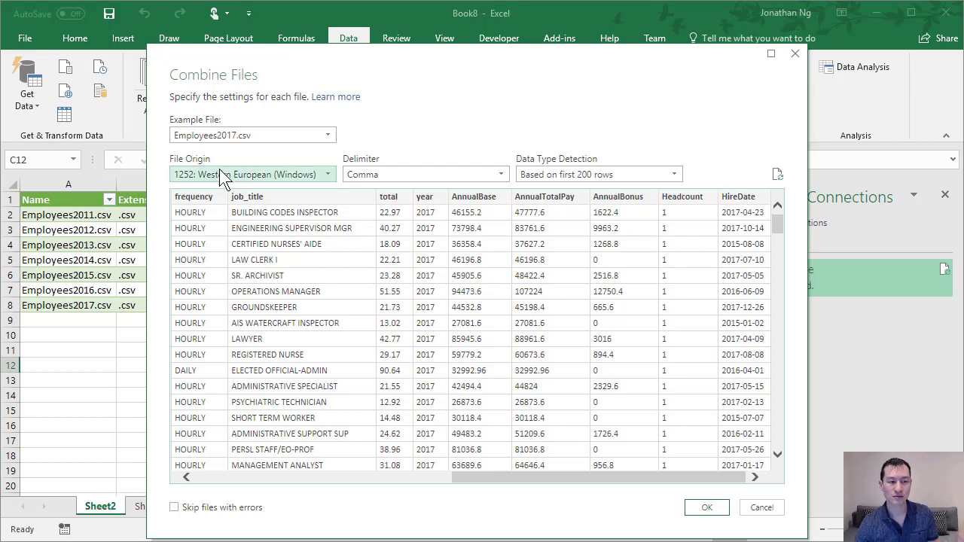
Combine the files using First file as the example file and load the merged query into the workbook.
left_click(239, 137)
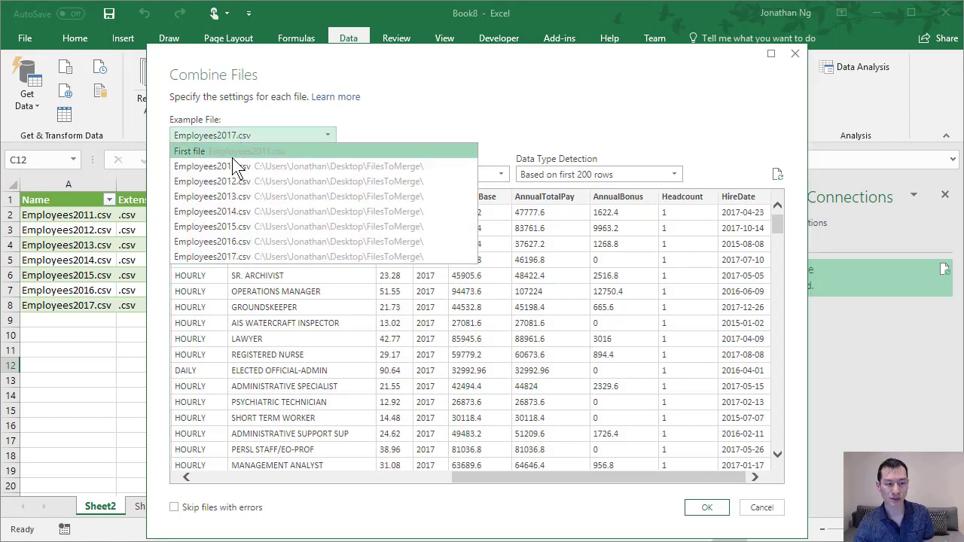
left_click(232, 154)
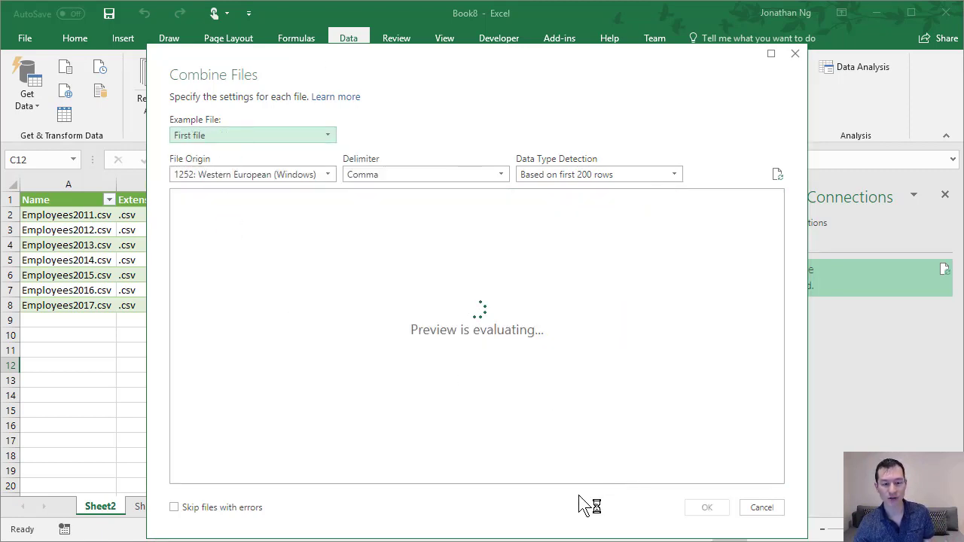
left_click_drag(451, 476, 774, 476)
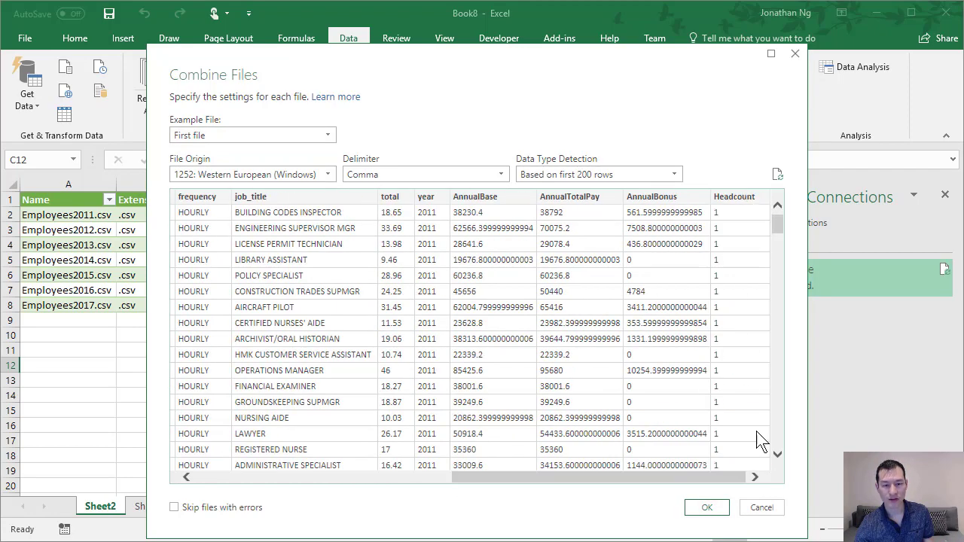
left_click(706, 509)
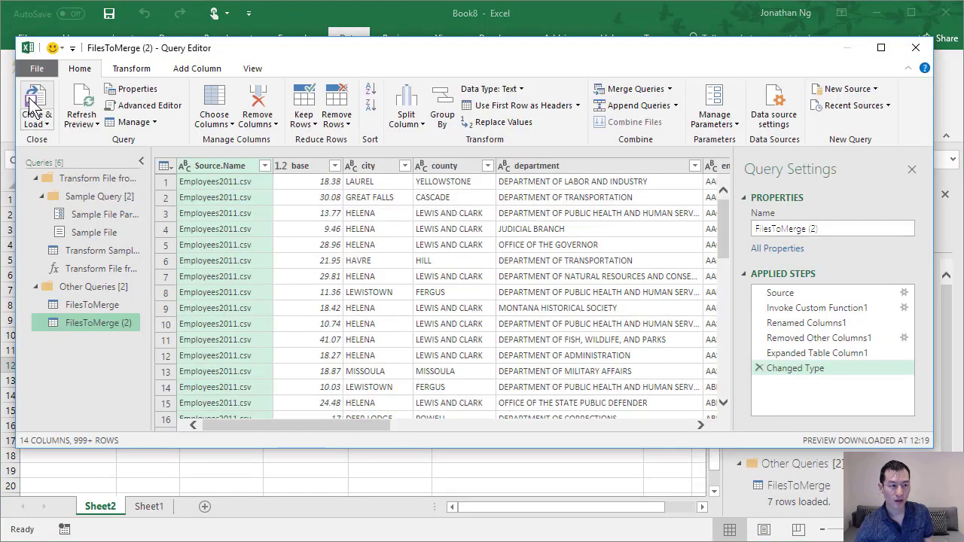
left_click(31, 109)
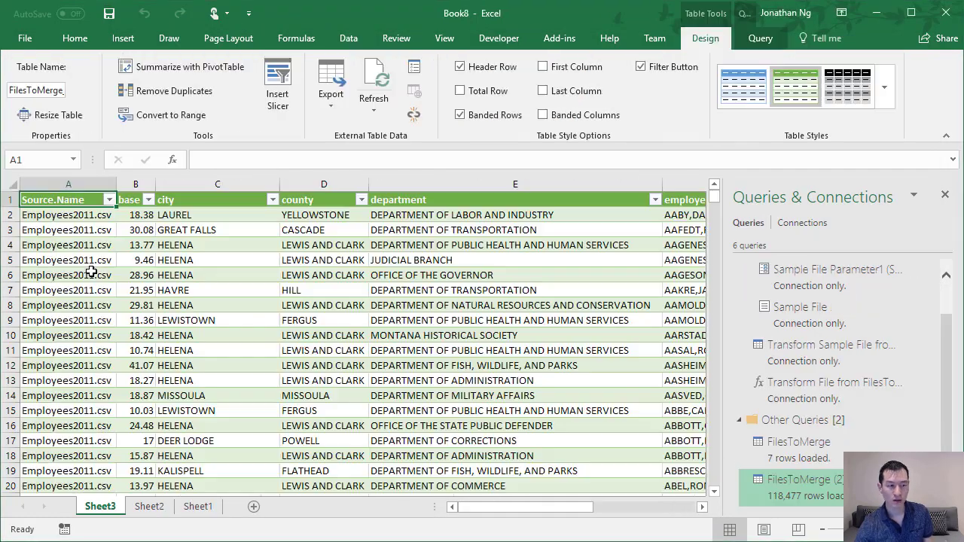
Examine the Source.Name column of the merged table from its first rows down to its last row.
left_click(85, 235)
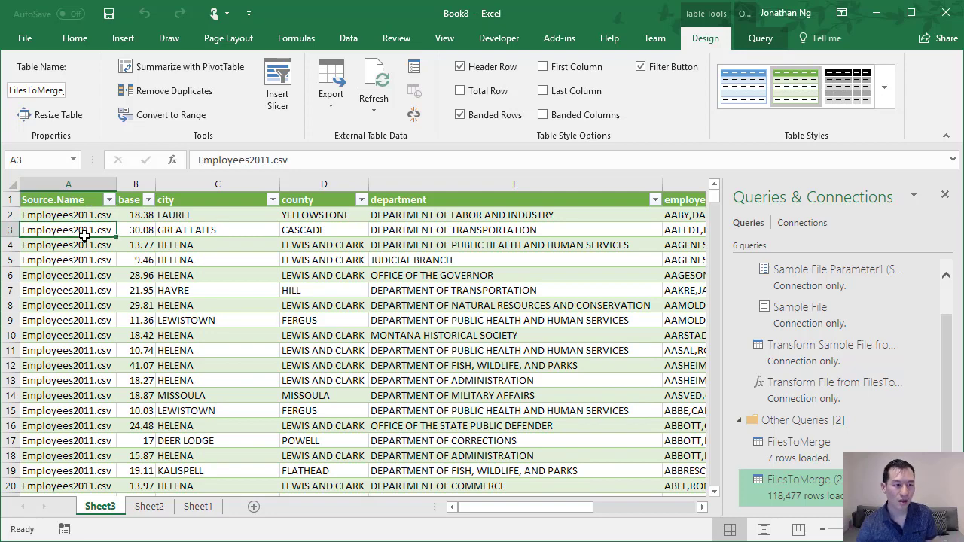
left_click(57, 184)
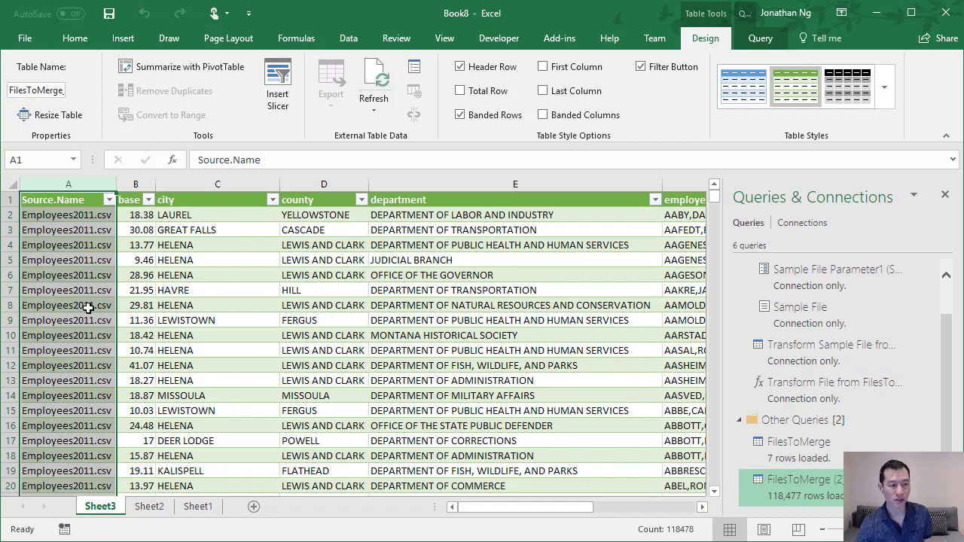
left_click(88, 307)
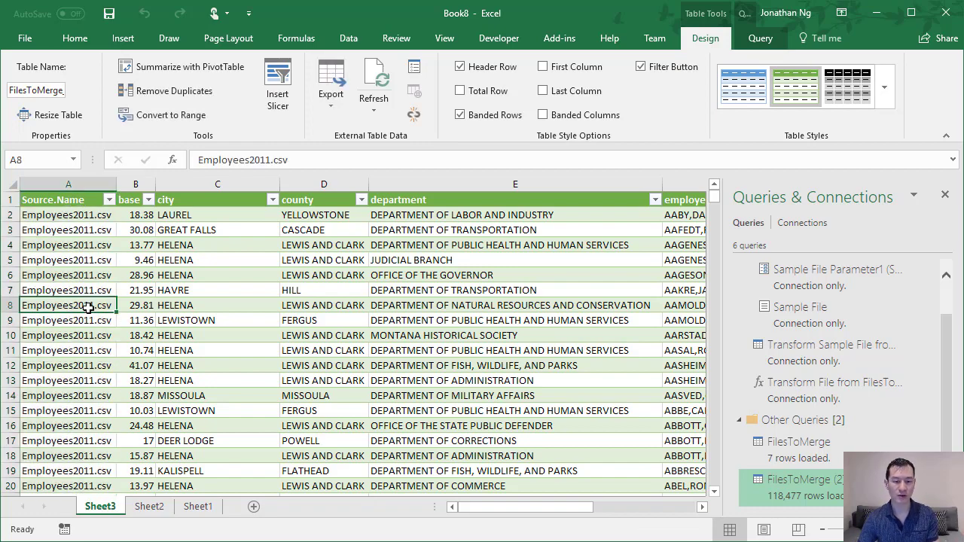
key("ctrl+Down")
scroll(90, 313, "down", 7)
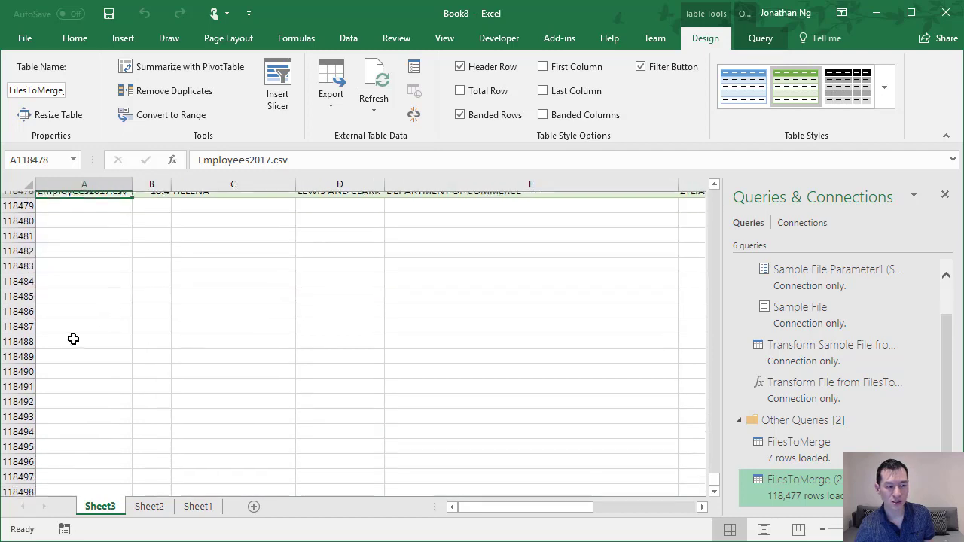
scroll(71, 344, "up", 3)
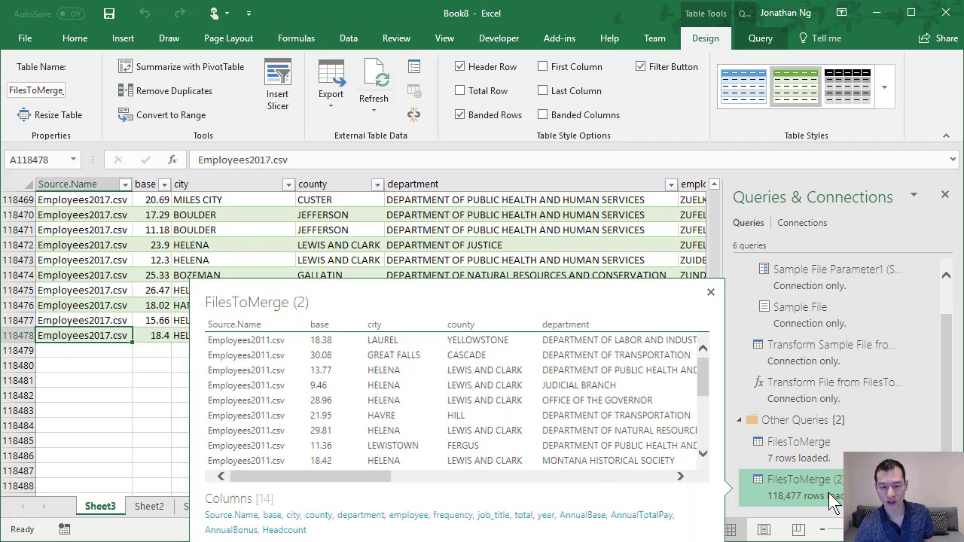
Examine the header row of the merged table from the department column across to its last columns.
left_click(386, 229)
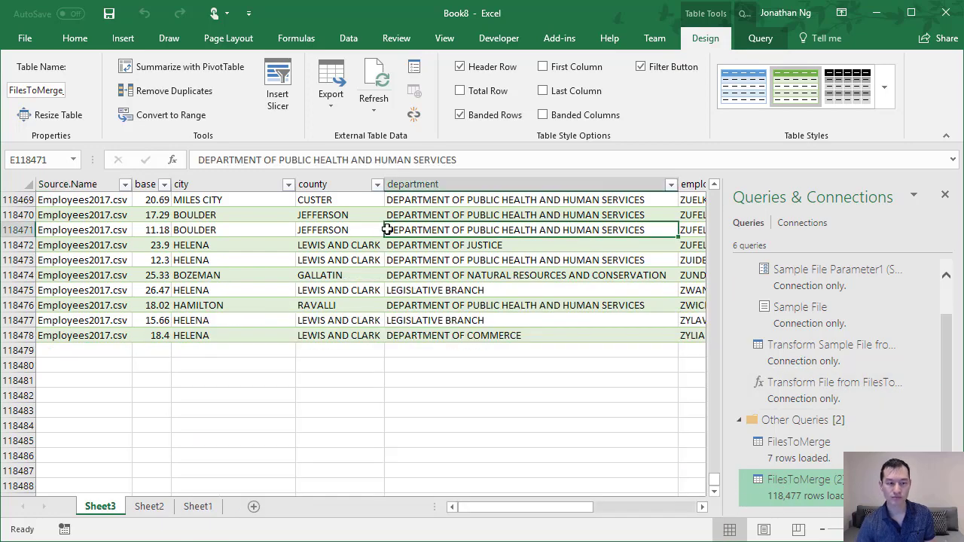
key("ctrl+Up")
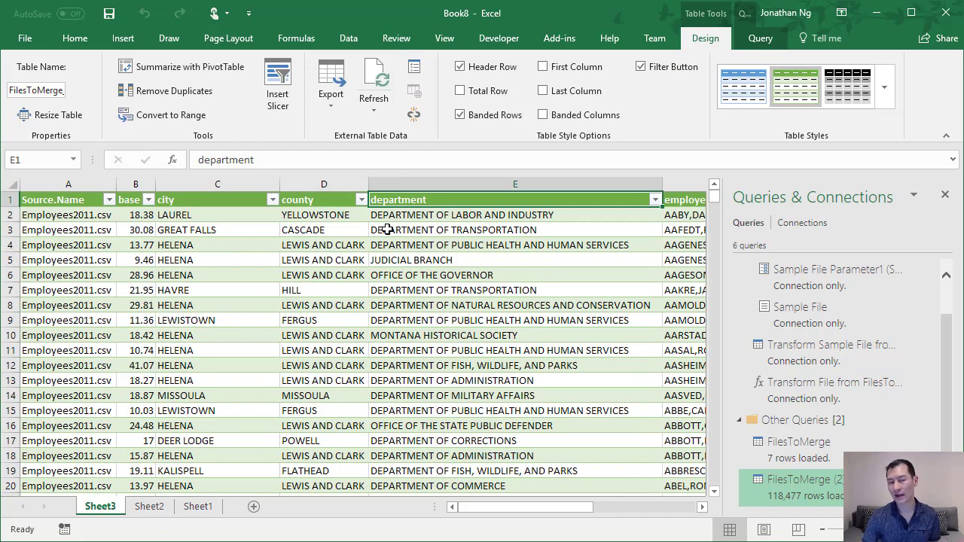
key("Right")
key("Right")
key("Right")
key("Right")
key("Right")
key("Right")
key("Right")
key("Right")
key("Right")
key("Right")
key("Right")
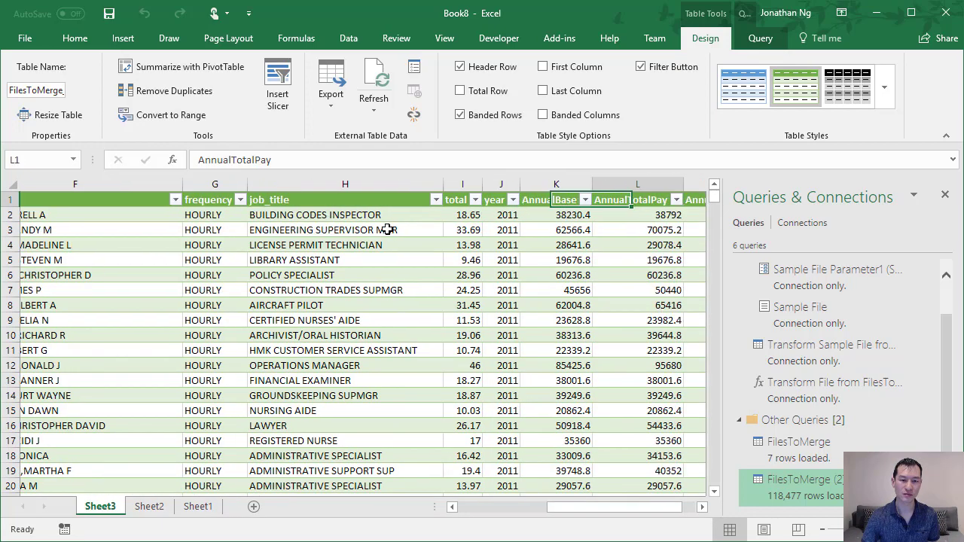
key("Left")
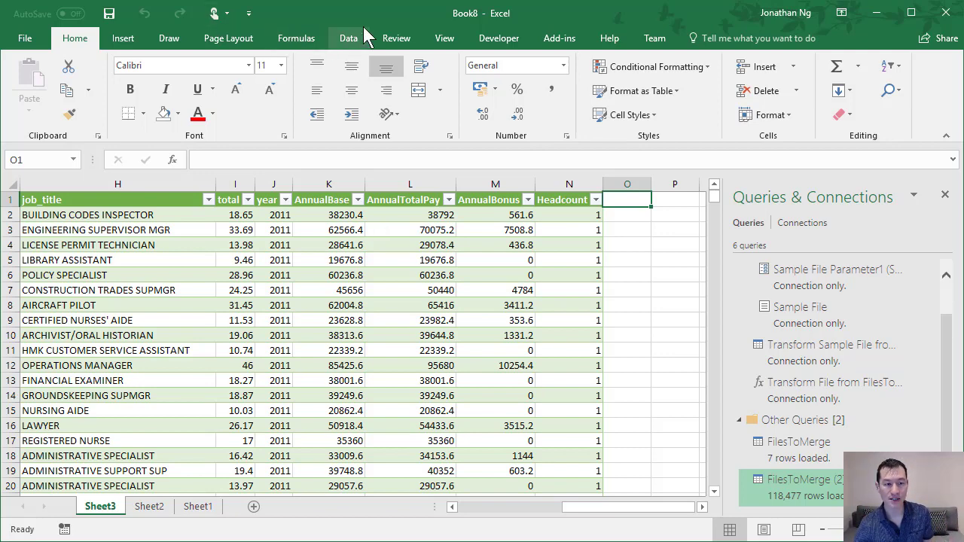
Start a third folder import from FilesToMerge and open its files with Combine & Edit.
left_click(347, 37)
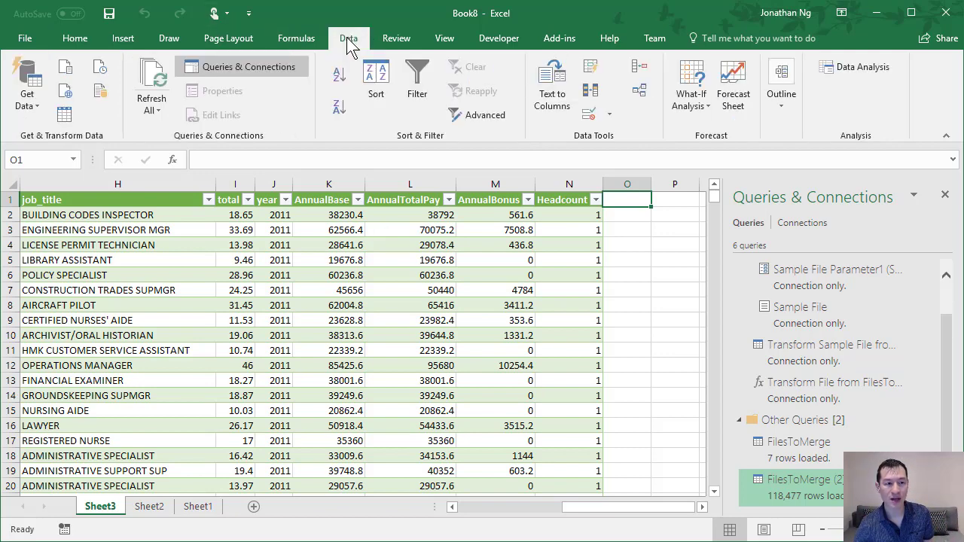
left_click(34, 94)
mouse_move(75, 138)
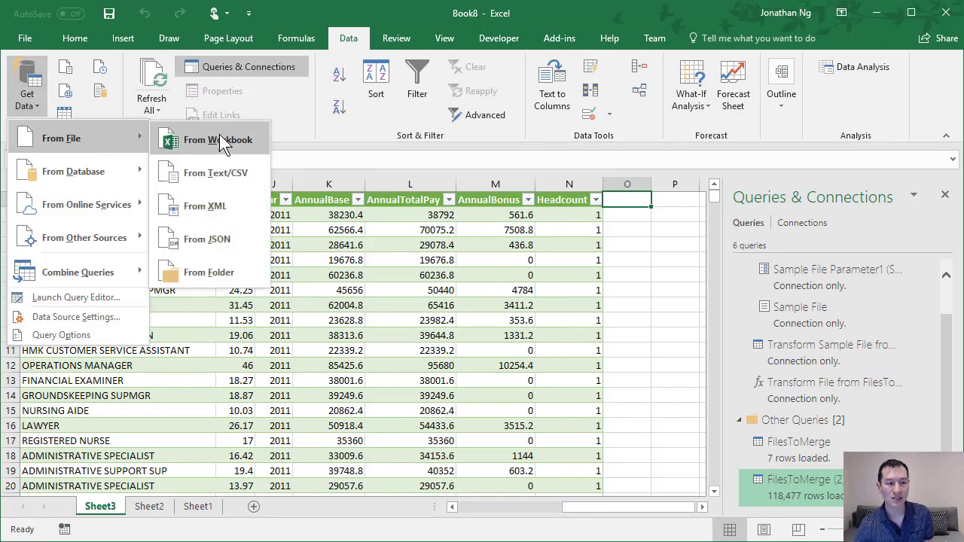
left_click(199, 271)
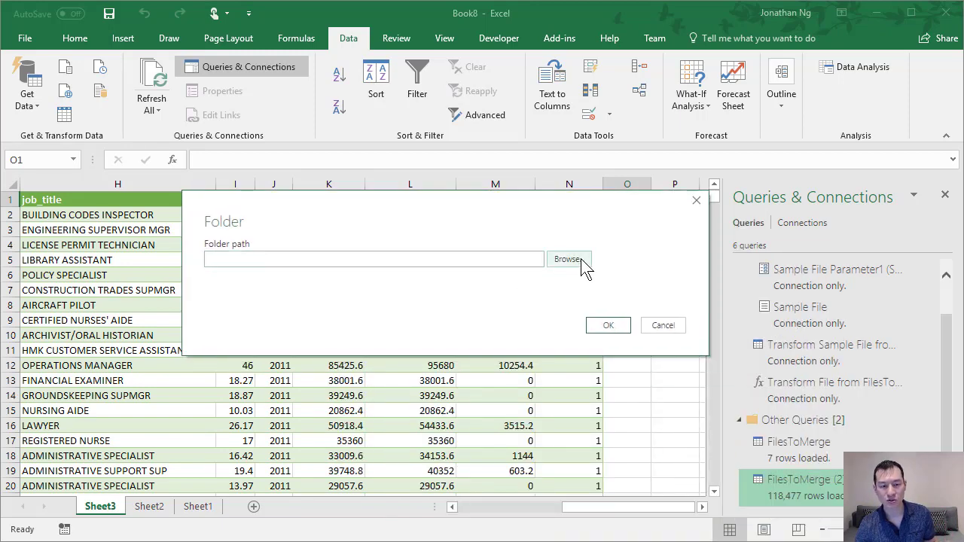
left_click(580, 258)
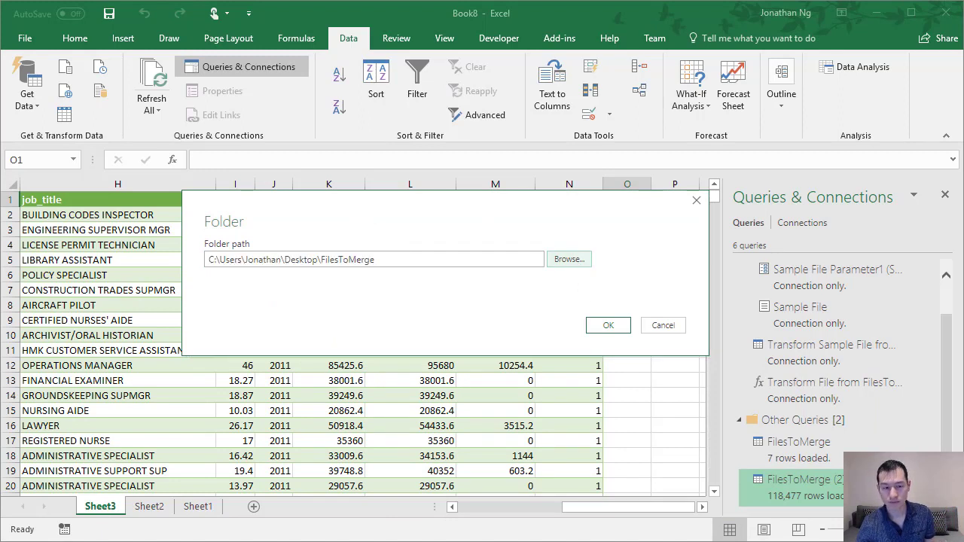
left_click(608, 326)
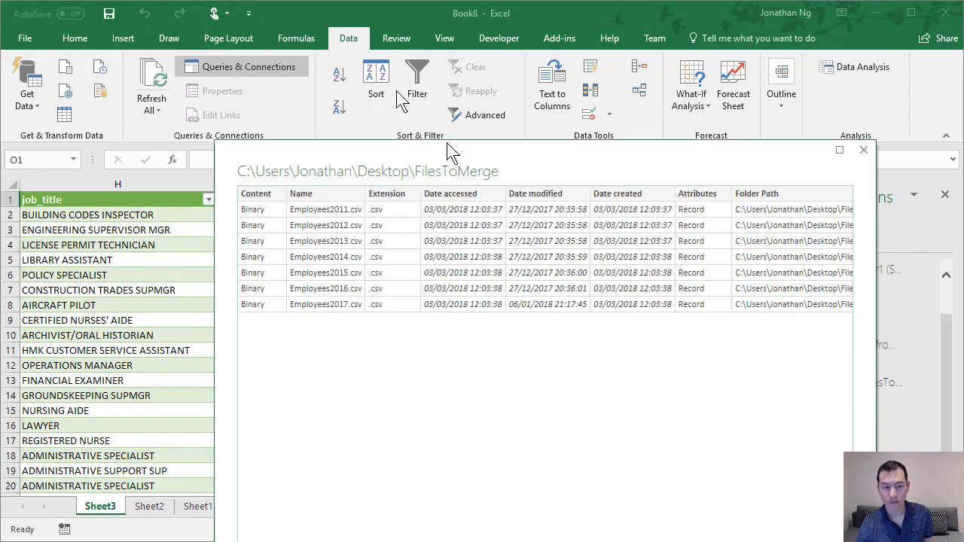
left_click_drag(447, 150, 344, 26)
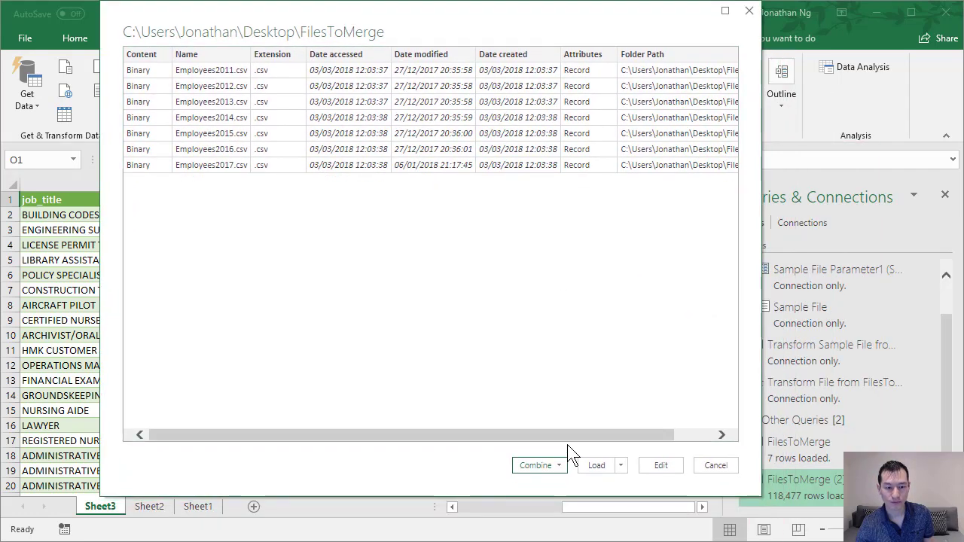
left_click(557, 469)
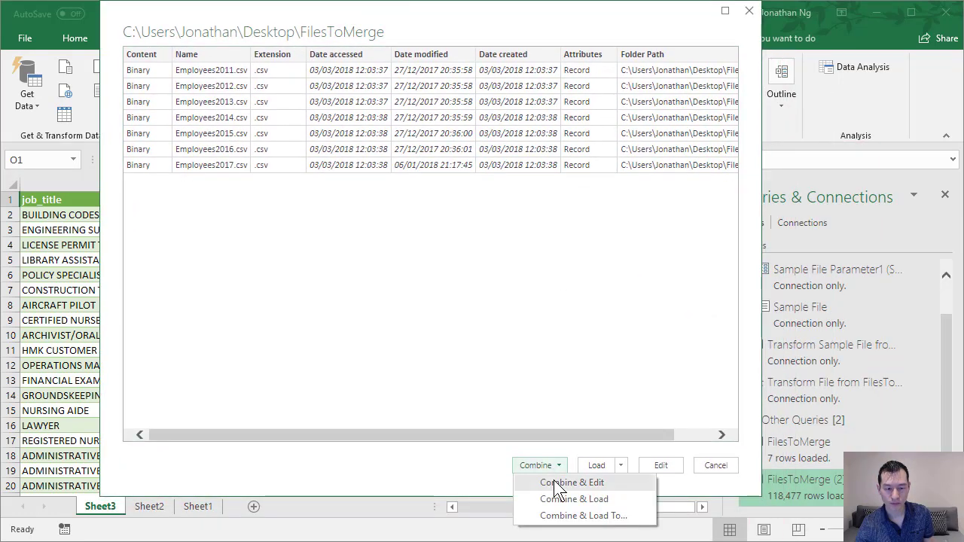
left_click(555, 482)
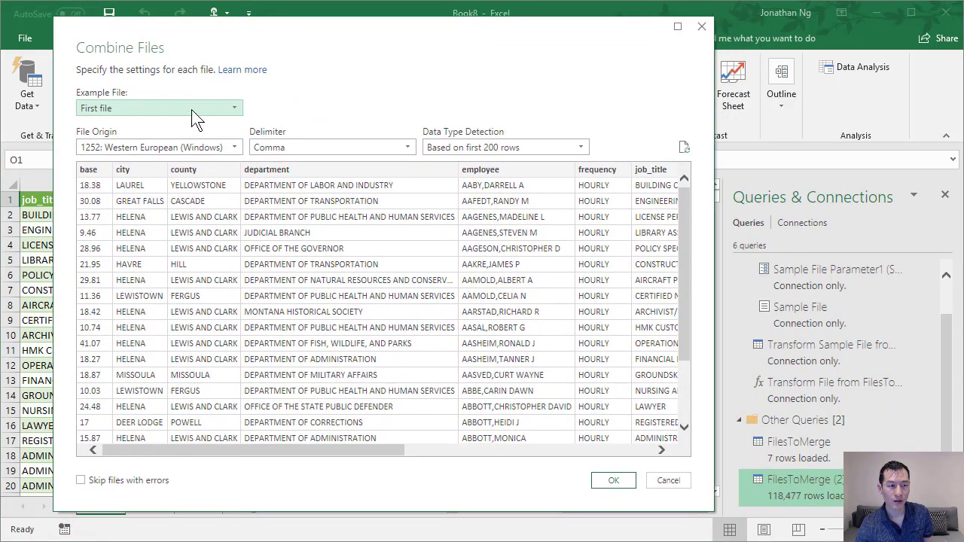
Combine the files using Employees2017.csv as the example file and load the merged query into the workbook.
left_click(191, 109)
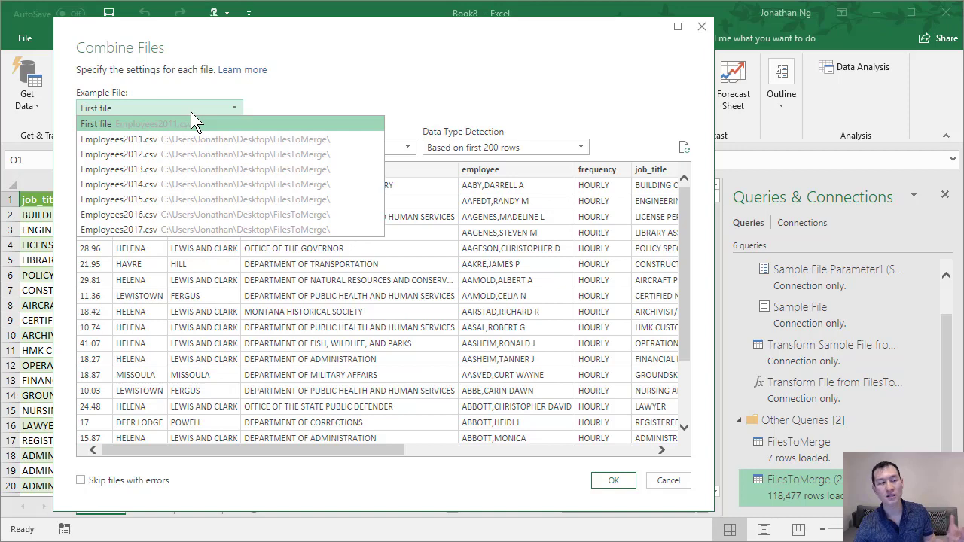
left_click(137, 230)
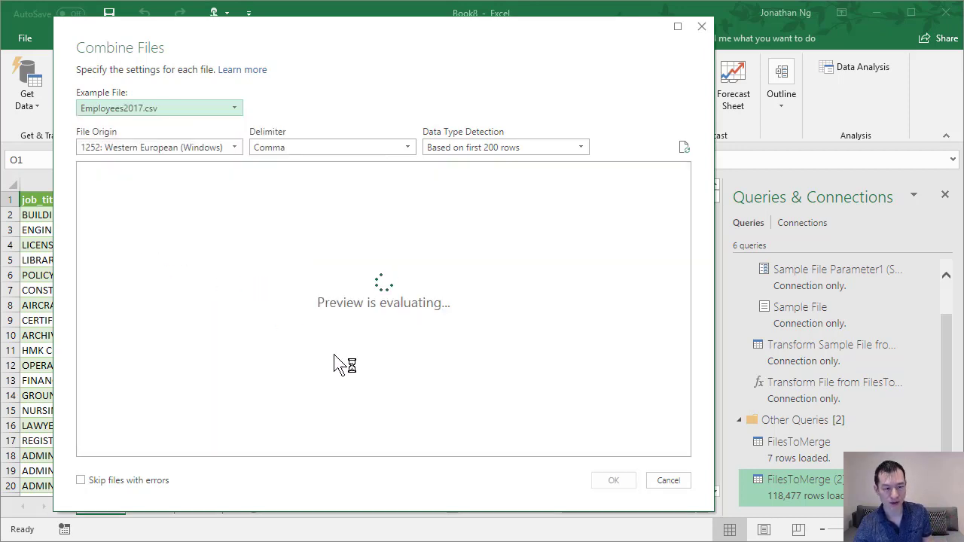
left_click(613, 480)
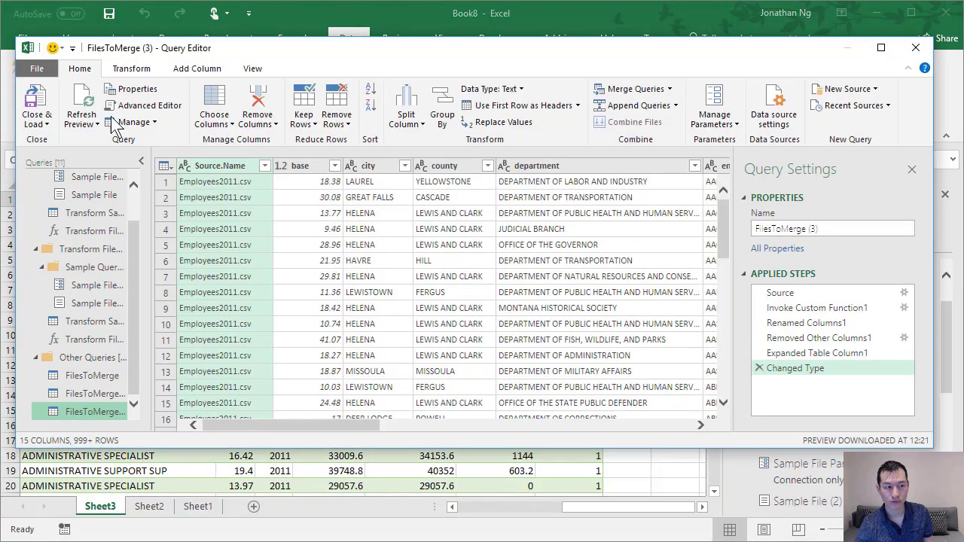
left_click(36, 99)
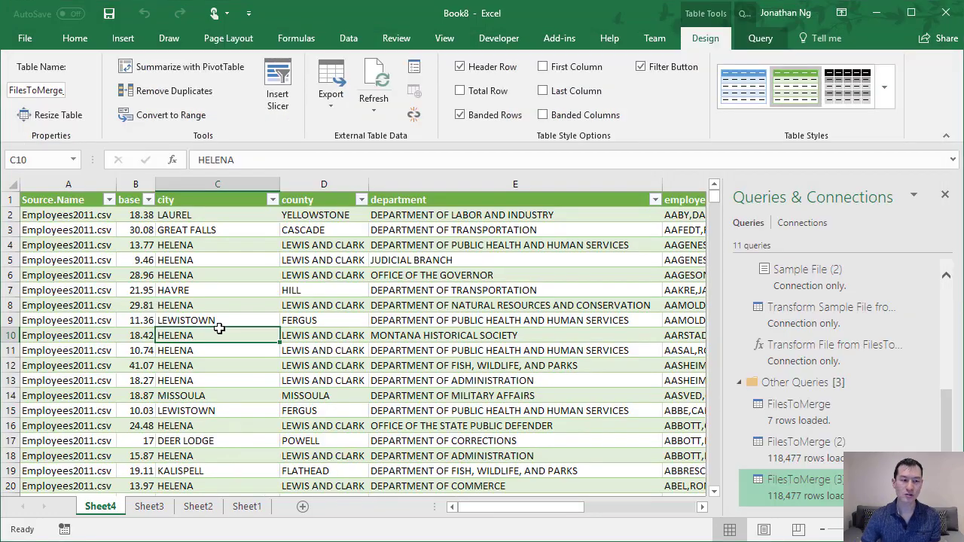
Examine the HireDate column at the end of the new merged table and its filter values down to the last entry, leaving the filter unapplied.
key("Up")
key("ctrl+Up")
key("ctrl+Right")
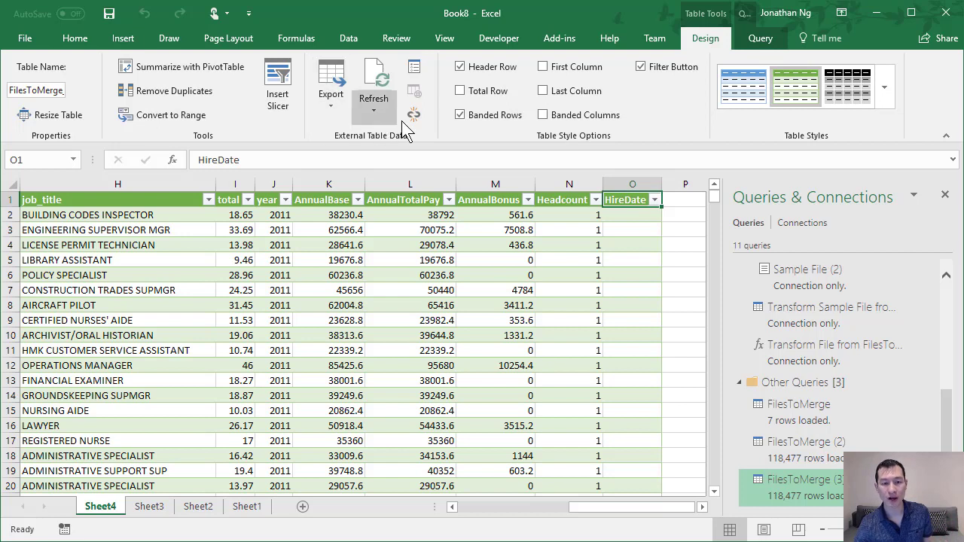
left_click(654, 200)
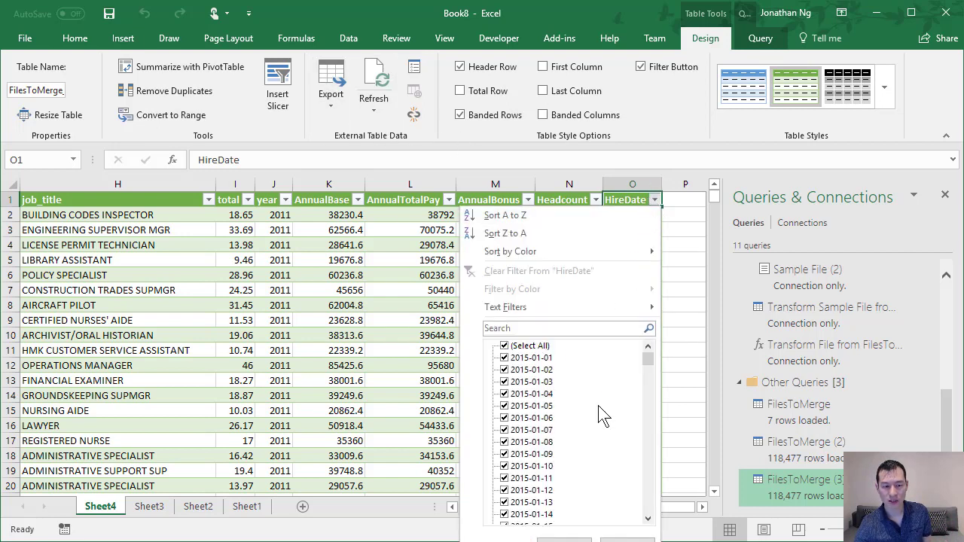
left_click_drag(652, 355, 658, 520)
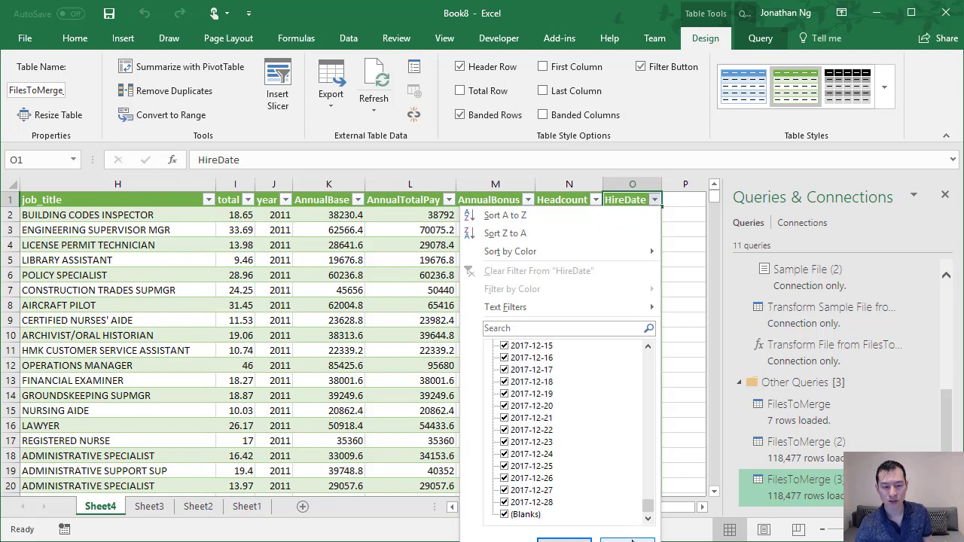
left_click(630, 539)
left_click(632, 250)
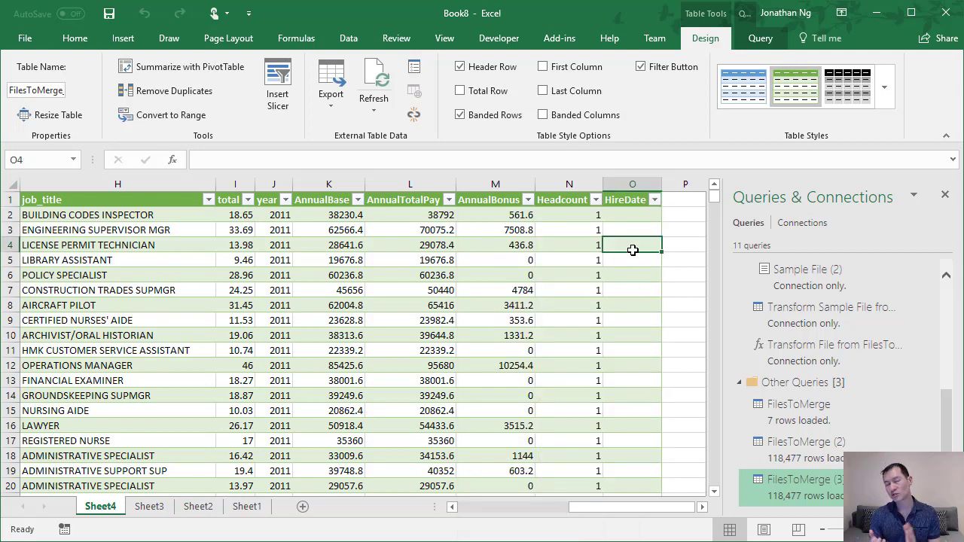